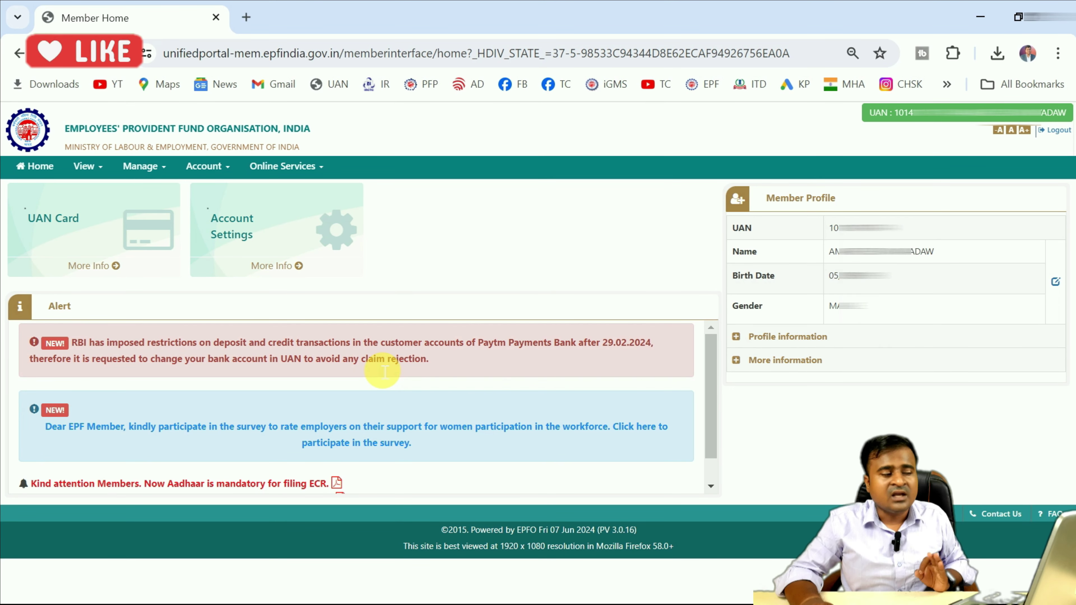
Step: Open the member's service history and examine the establishment names and EPS exit dates of the listed employments
click(91, 167)
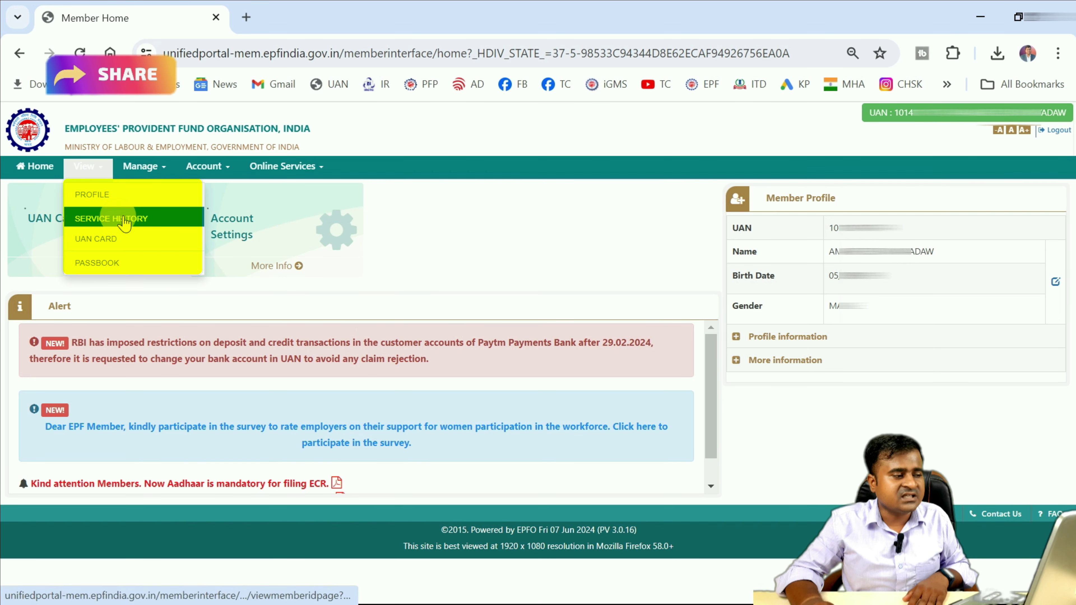
click(141, 219)
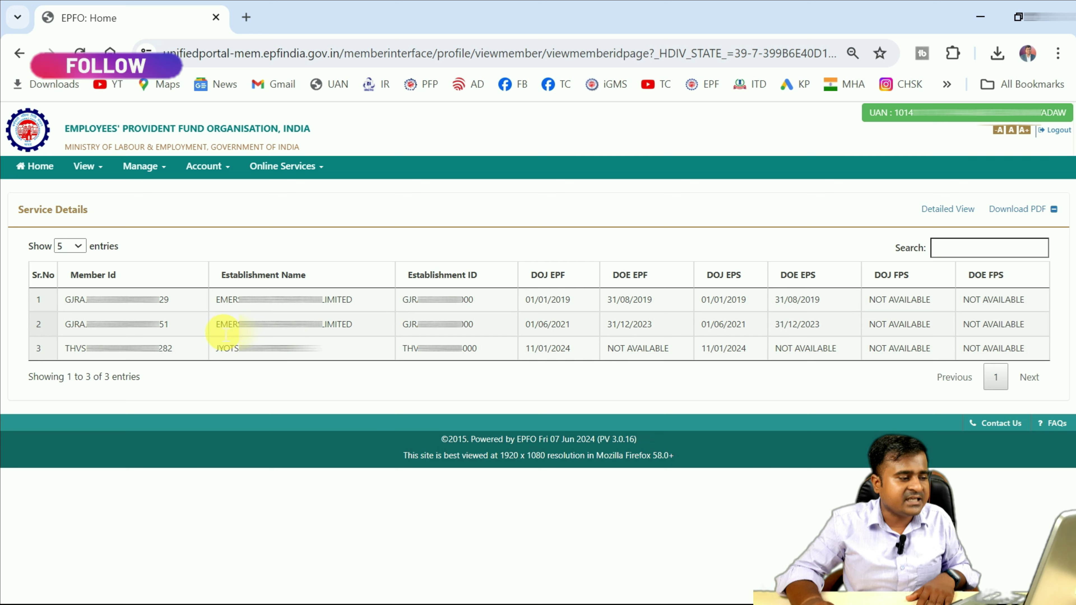
drag(227, 334, 244, 335)
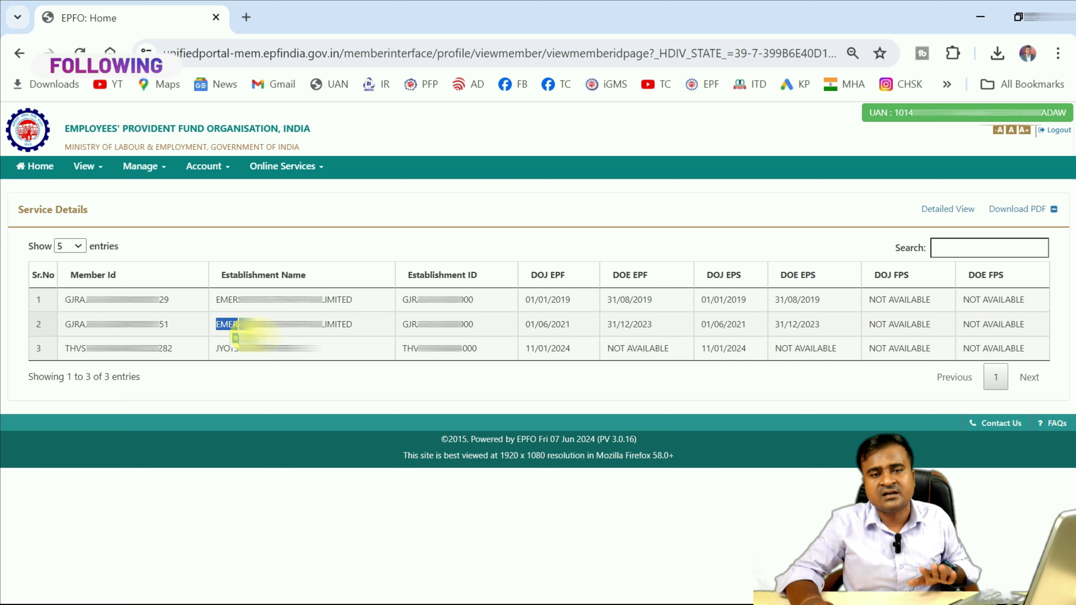
click(265, 327)
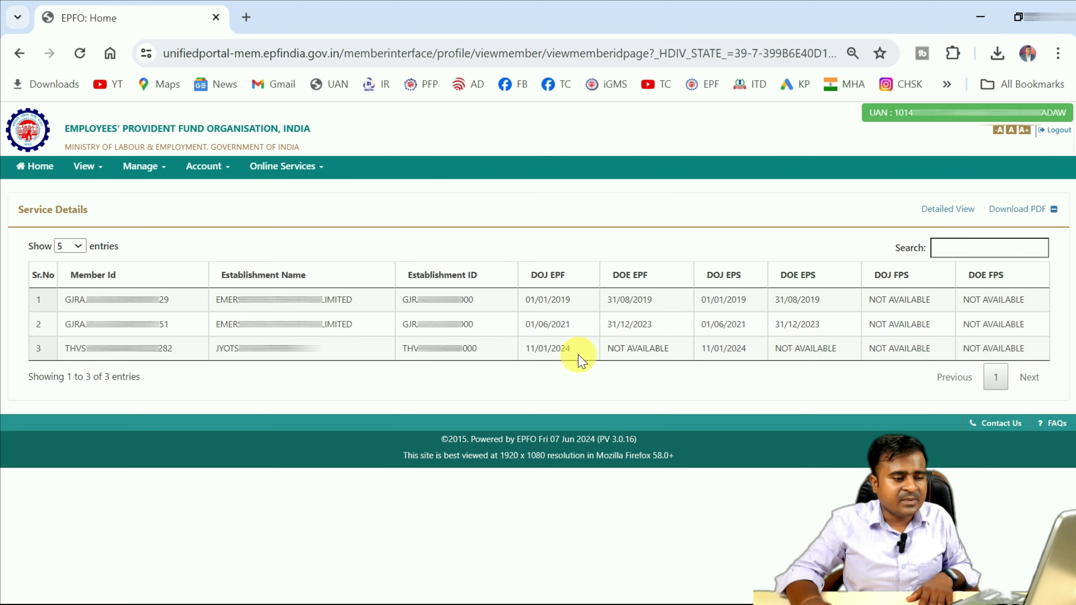
drag(775, 325, 821, 326)
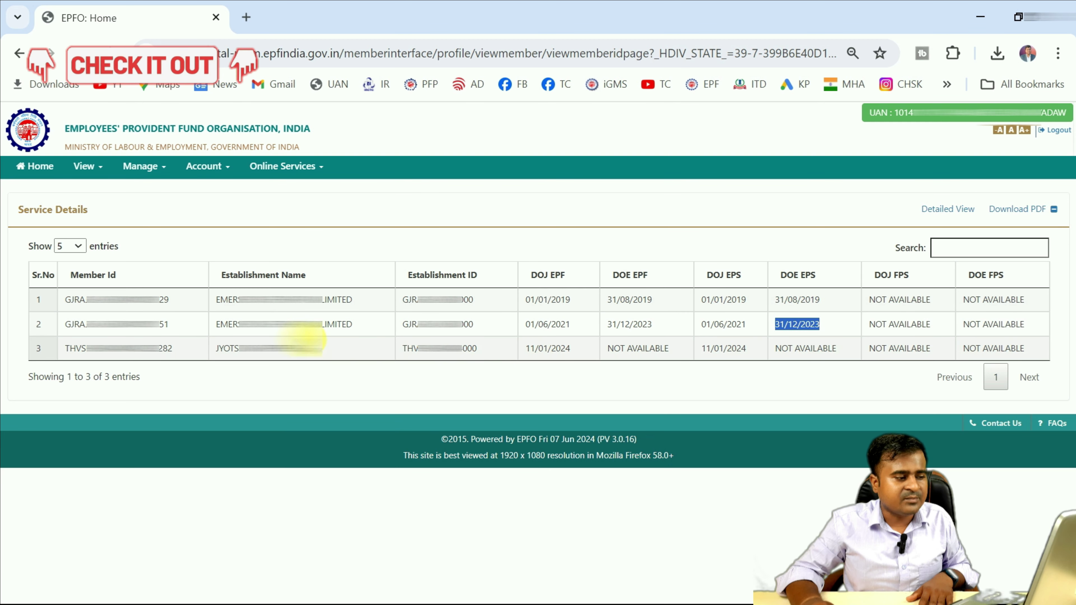
drag(402, 348, 448, 360)
click(466, 356)
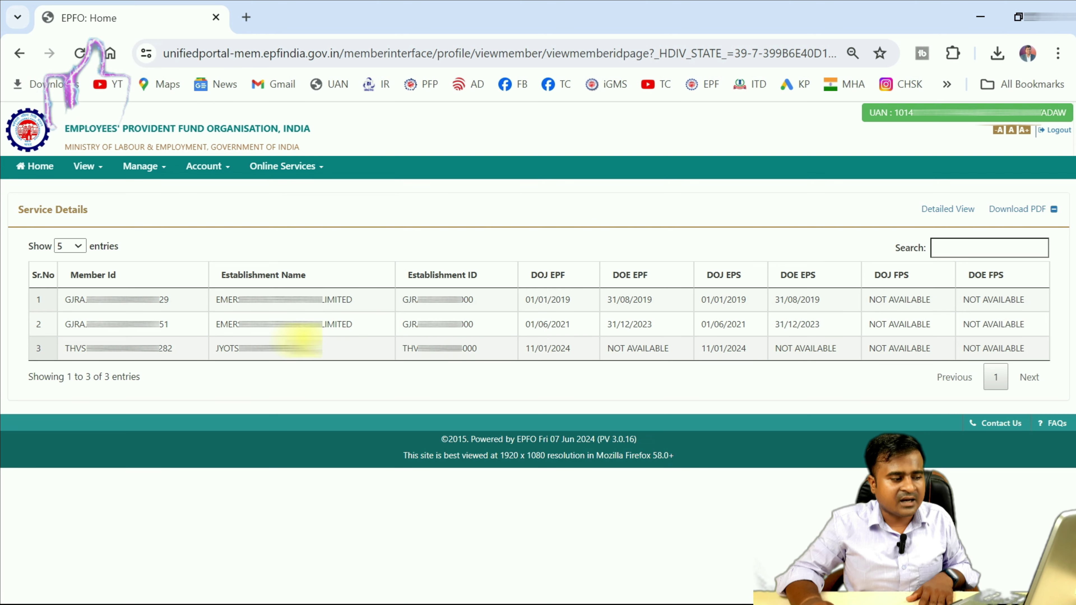
drag(216, 349, 229, 350)
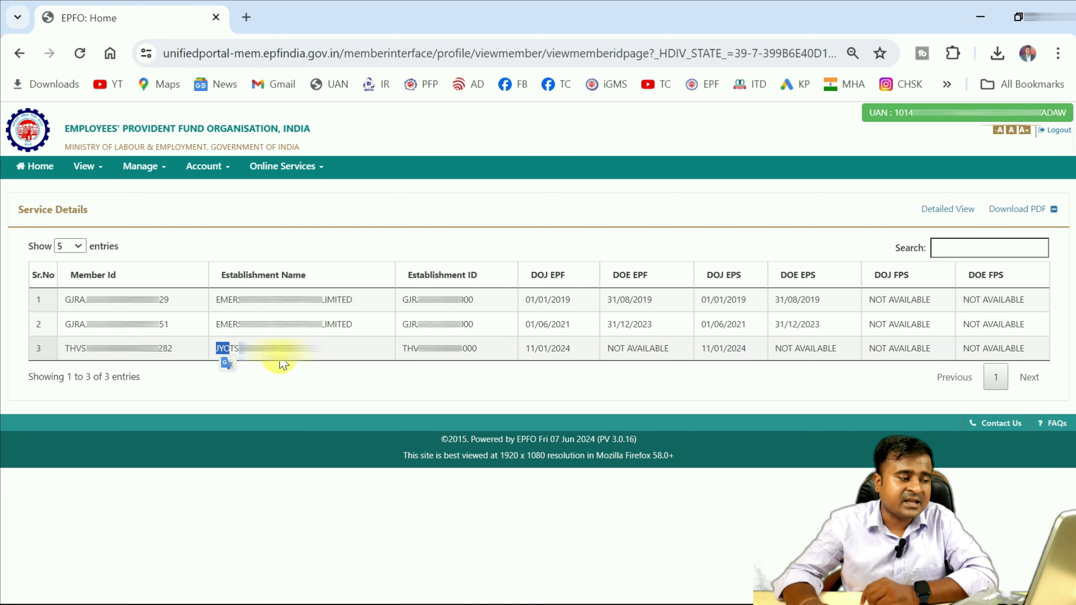
click(239, 350)
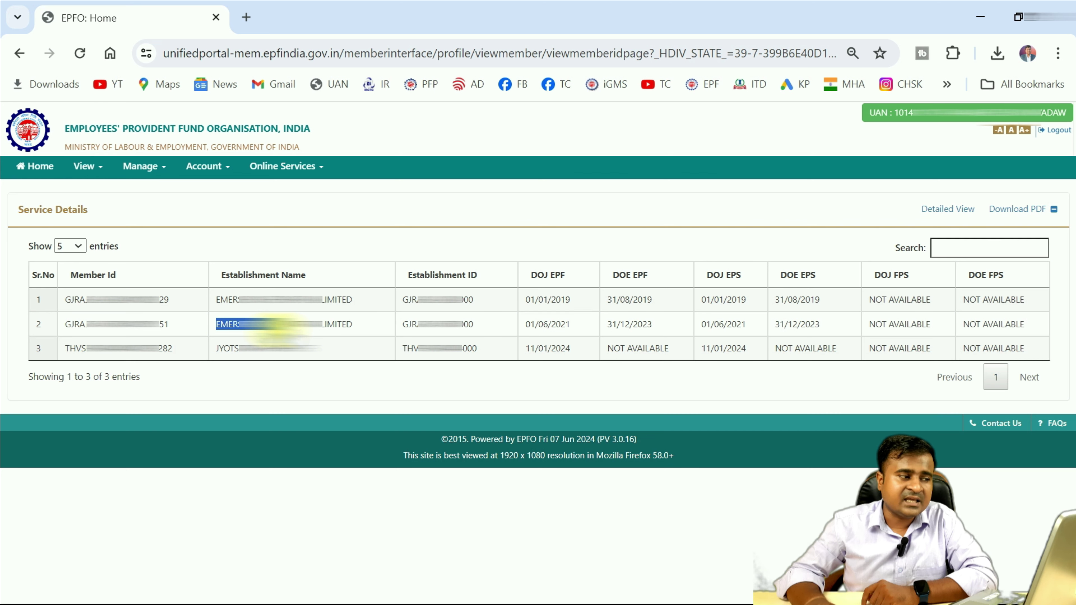
click(221, 199)
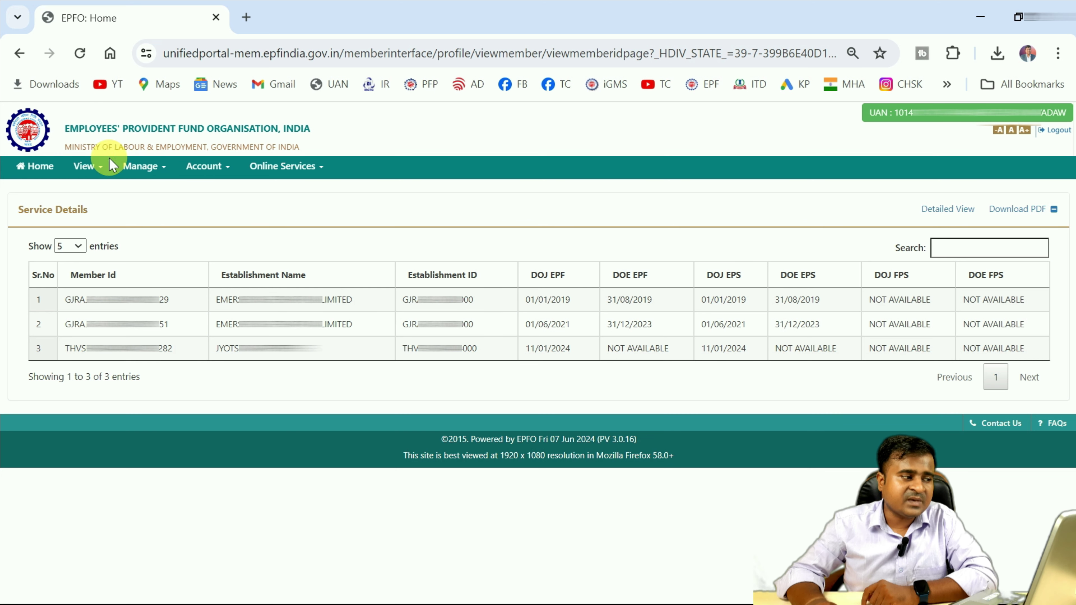
Step: Open the KYC page and check the status of the record under KYC Pending for Approval
click(144, 169)
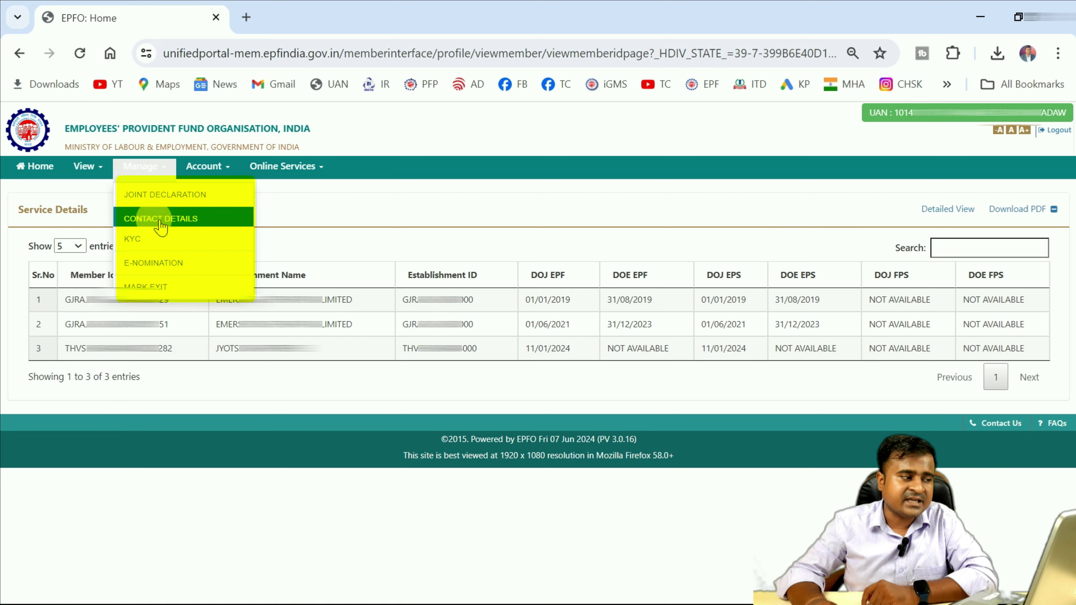
click(179, 244)
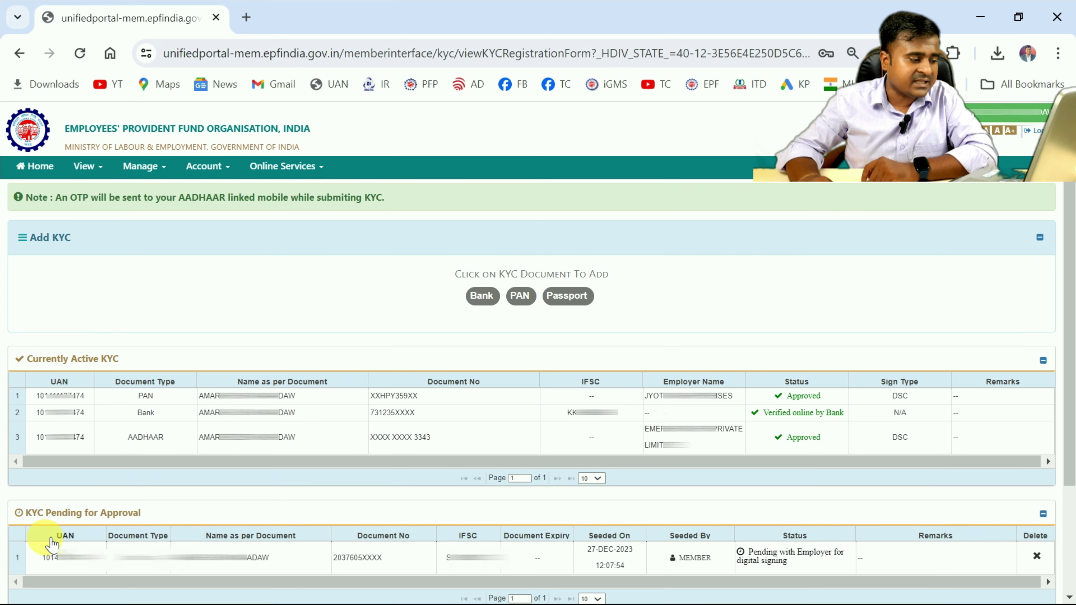
drag(34, 513, 149, 518)
click(149, 518)
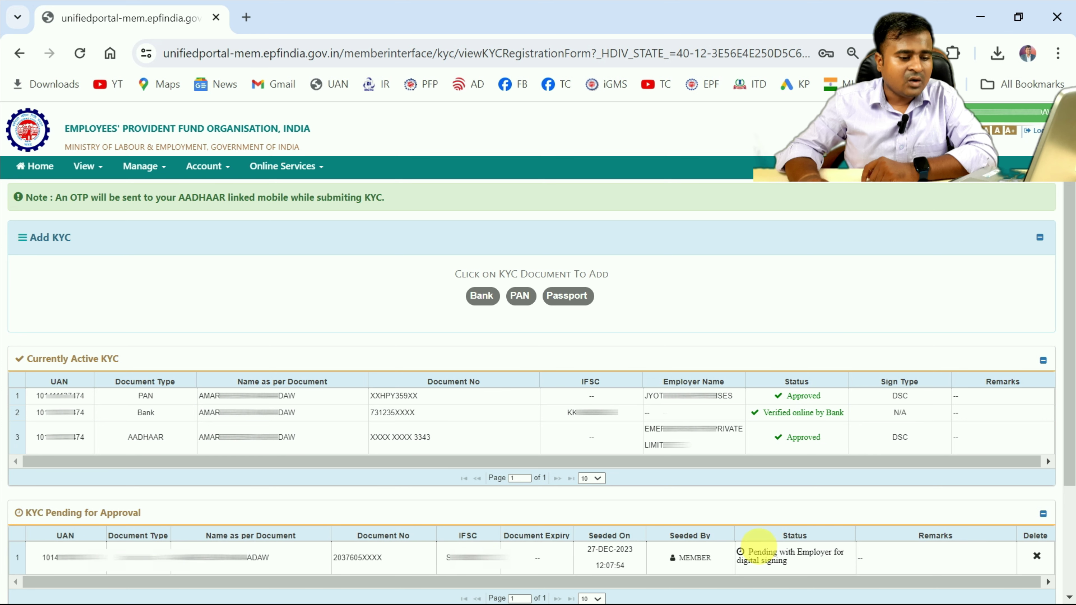
drag(762, 560, 836, 562)
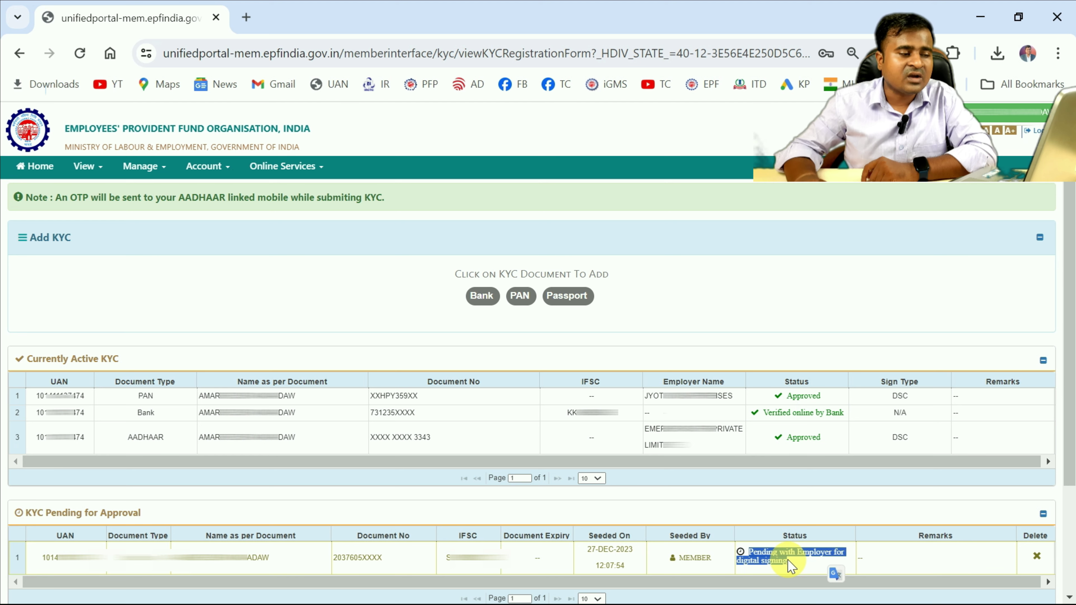
Step: Open the online claim page for Form-31, 19, 10C & 10D and read the notice's submission date and employer name
click(298, 167)
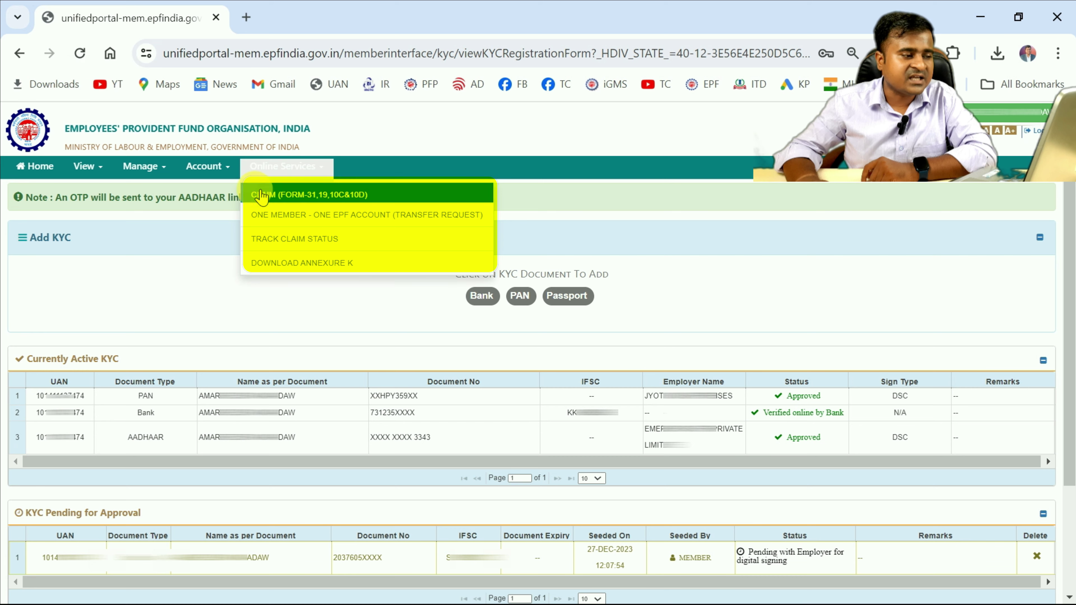
click(312, 200)
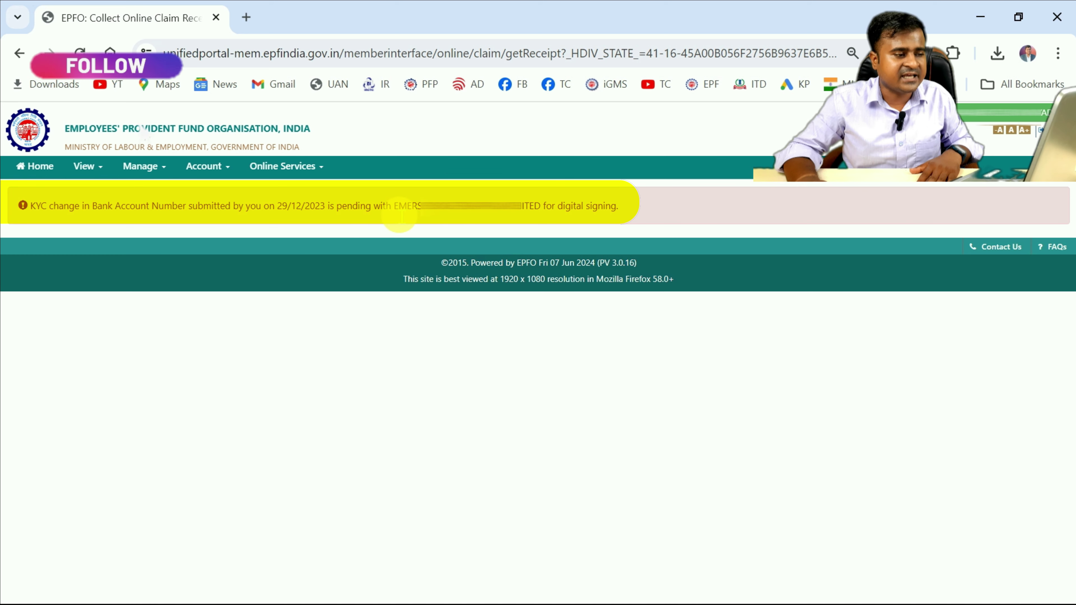
drag(395, 207, 408, 219)
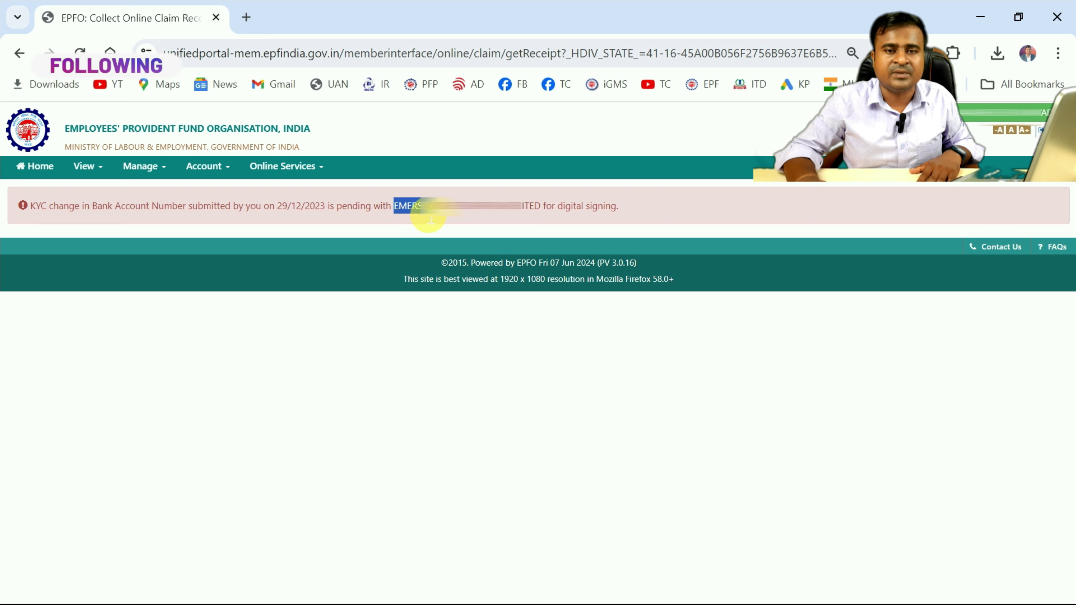
click(471, 221)
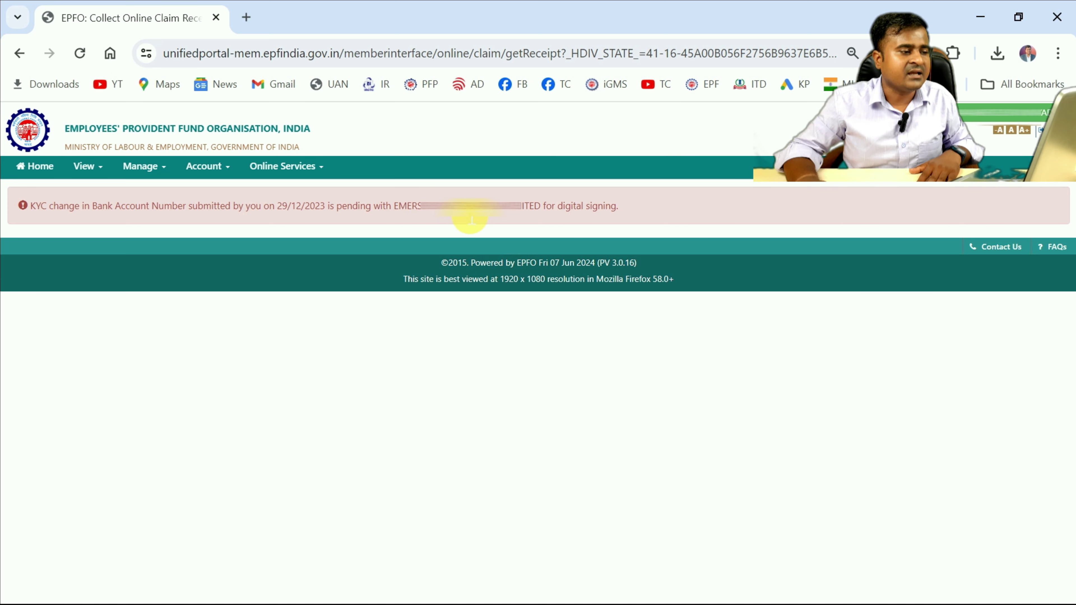
drag(276, 216, 295, 216)
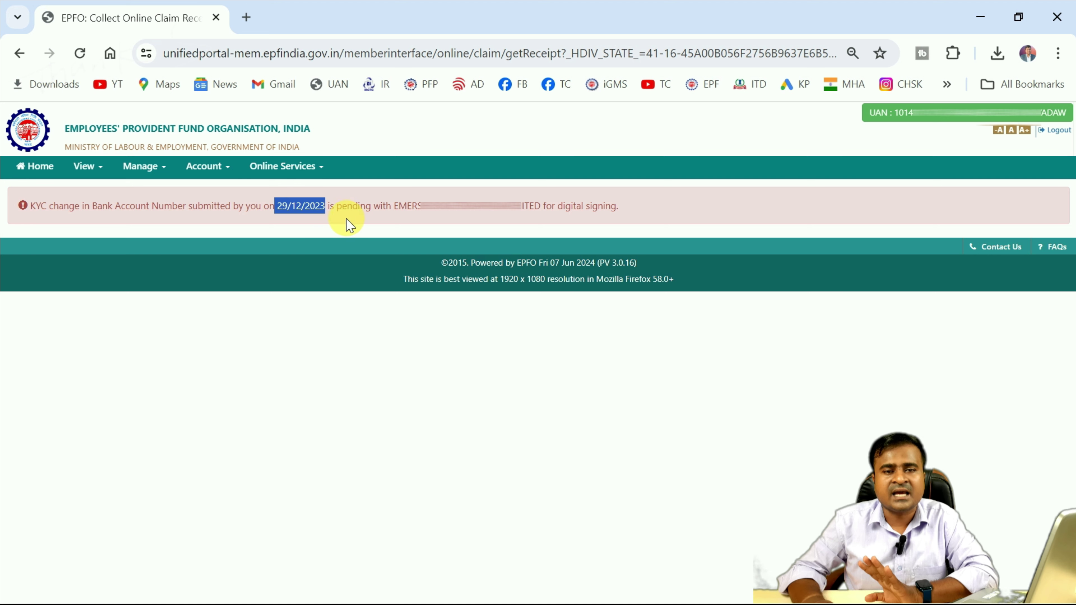
click(368, 235)
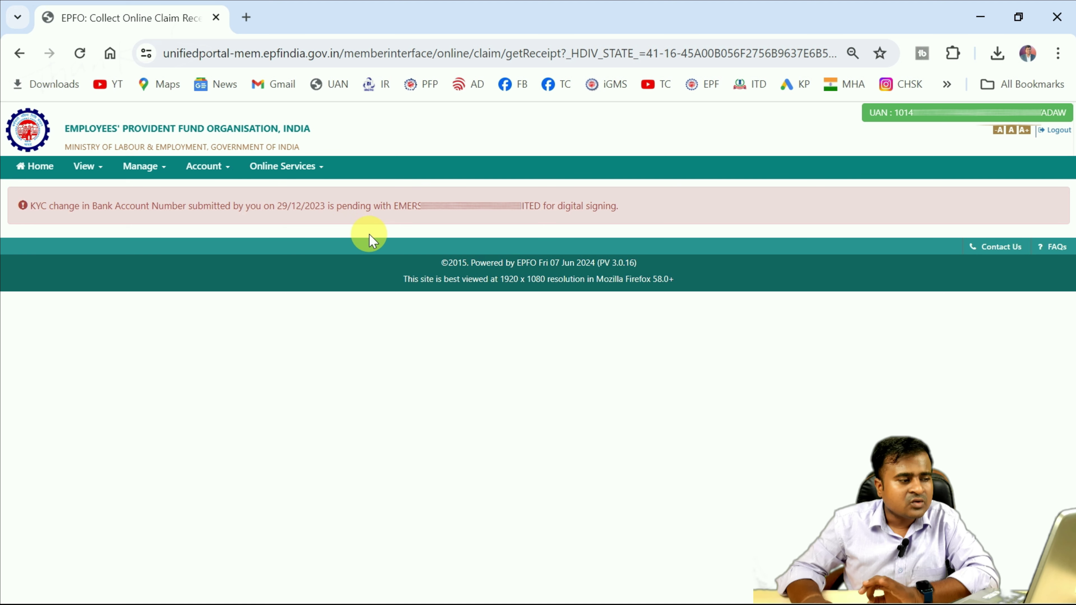
drag(103, 207, 586, 218)
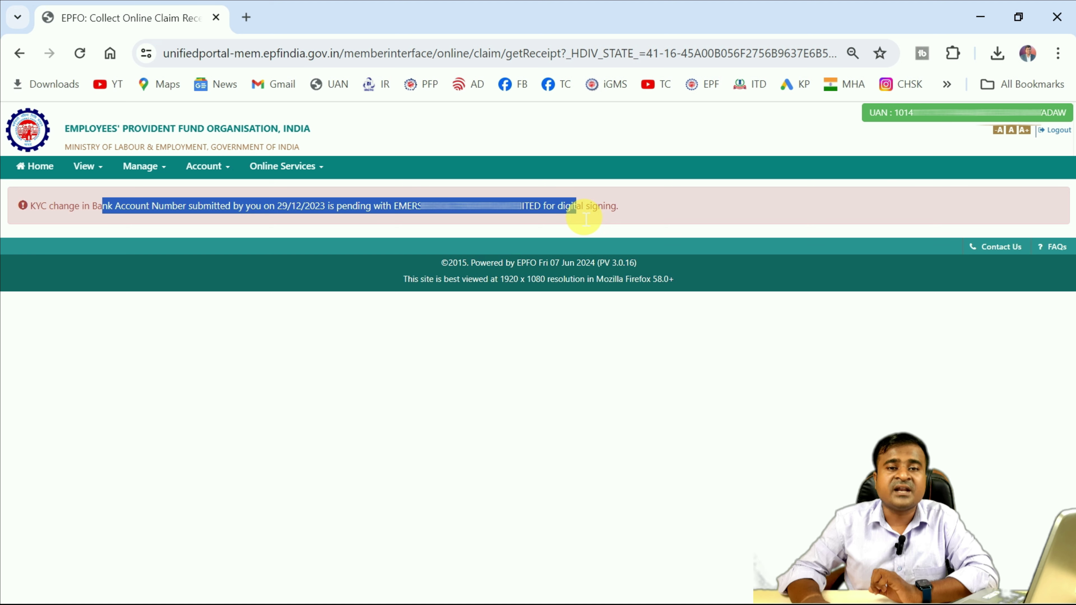
click(586, 218)
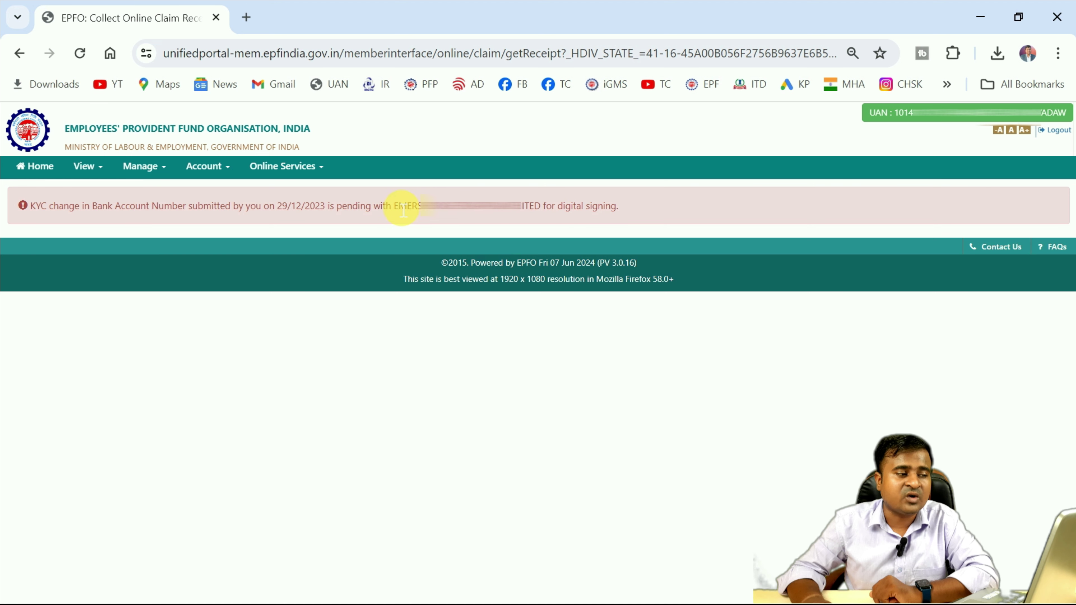
drag(428, 219, 532, 213)
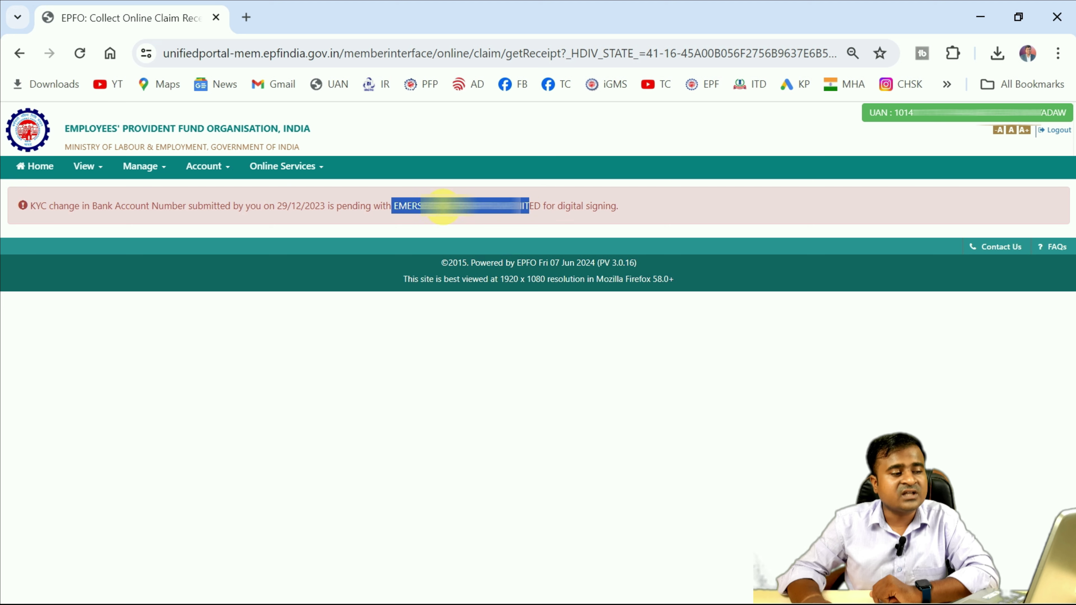
click(444, 233)
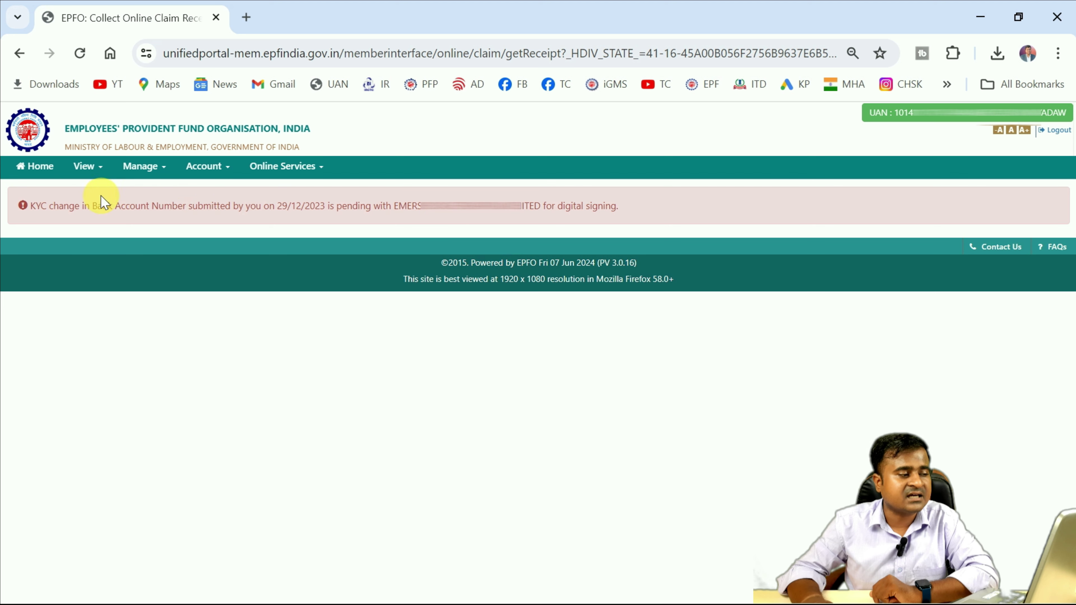
Step: Return to the KYC page and review the Currently Active KYC and KYC Pending for Approval sections
click(148, 170)
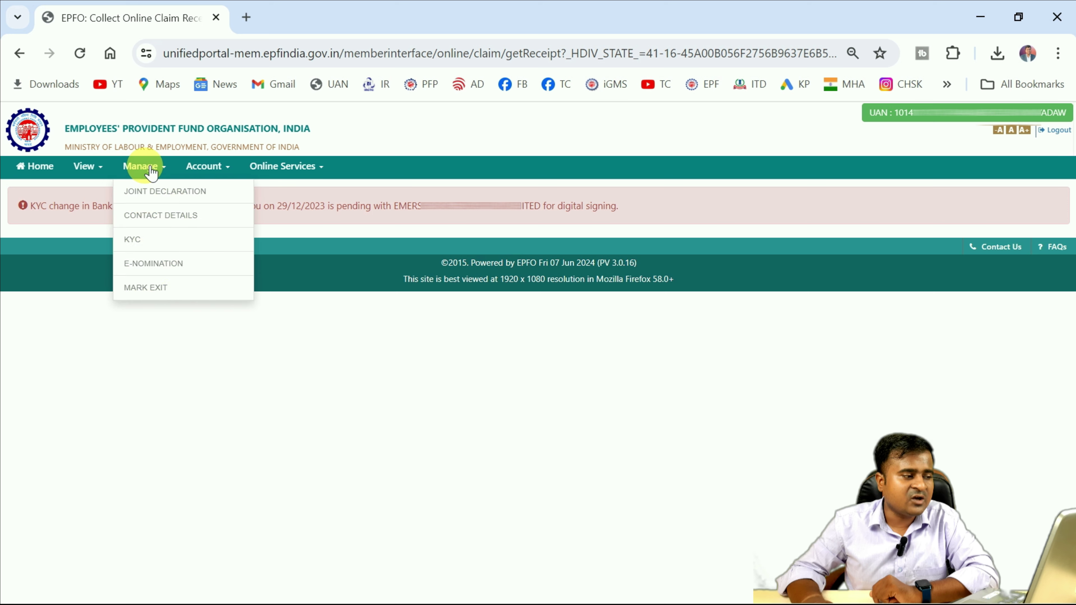
click(174, 243)
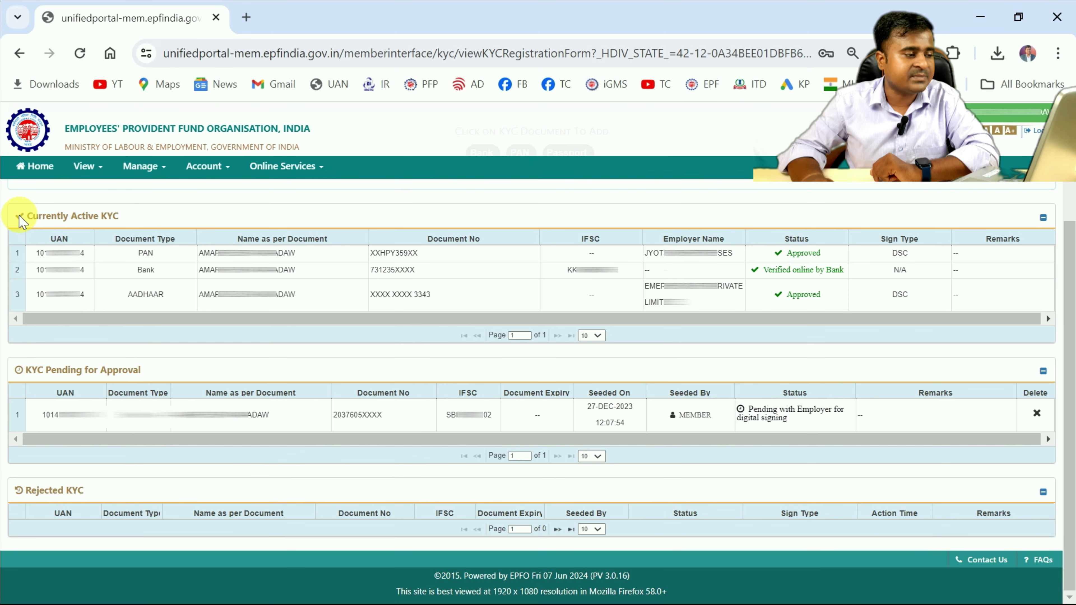
drag(26, 216, 151, 218)
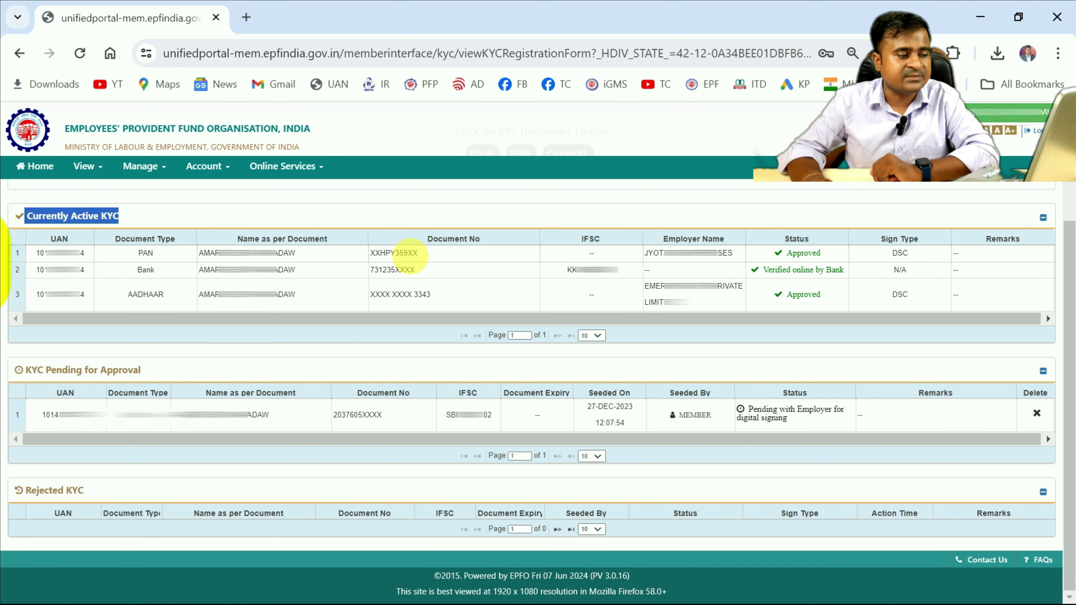
click(1029, 280)
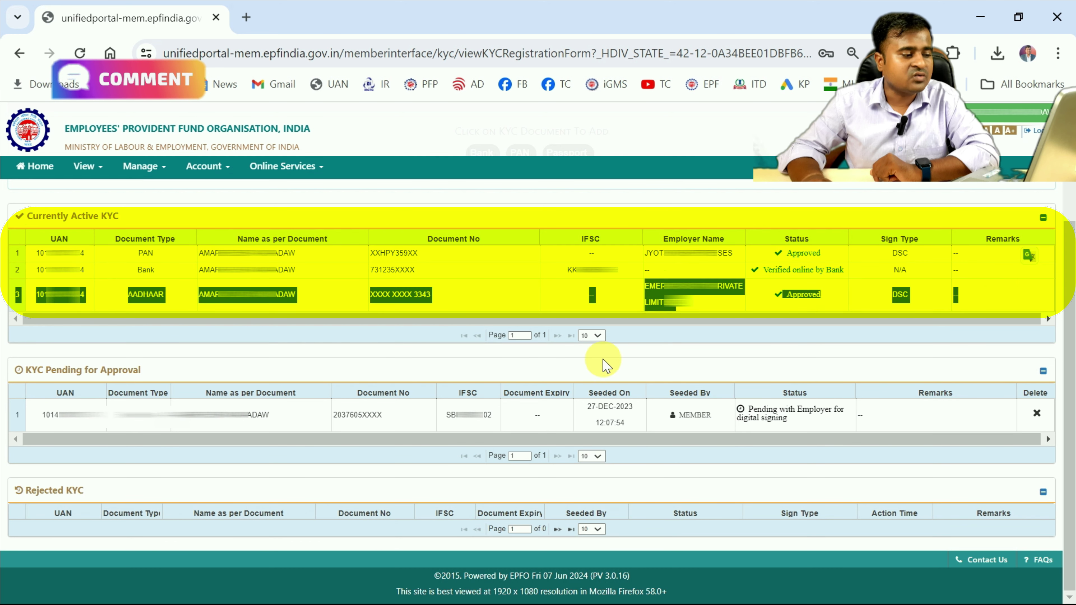
drag(24, 370, 142, 371)
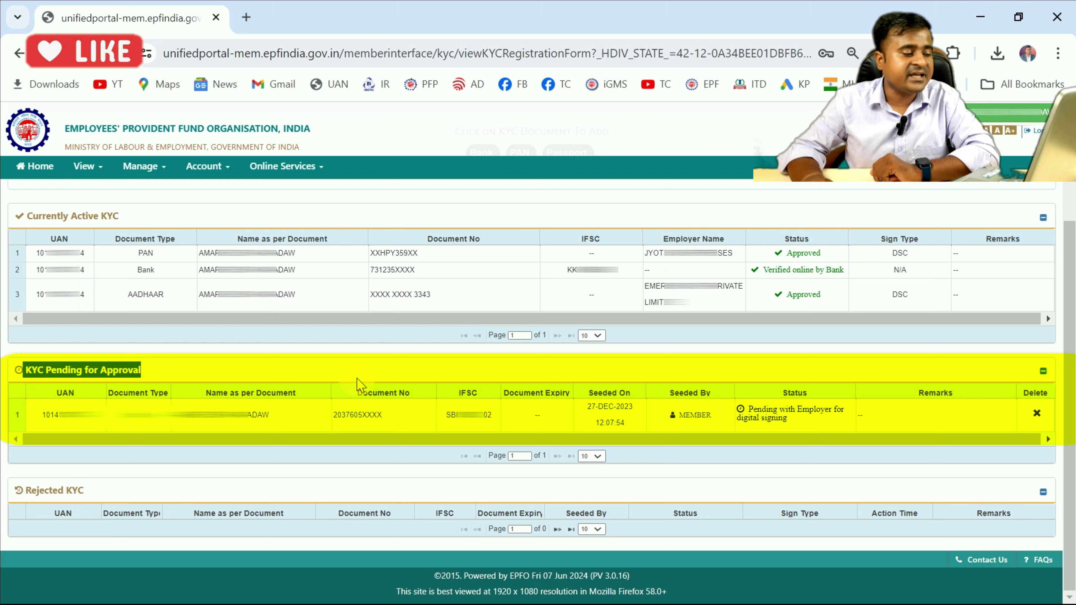
drag(122, 413, 248, 420)
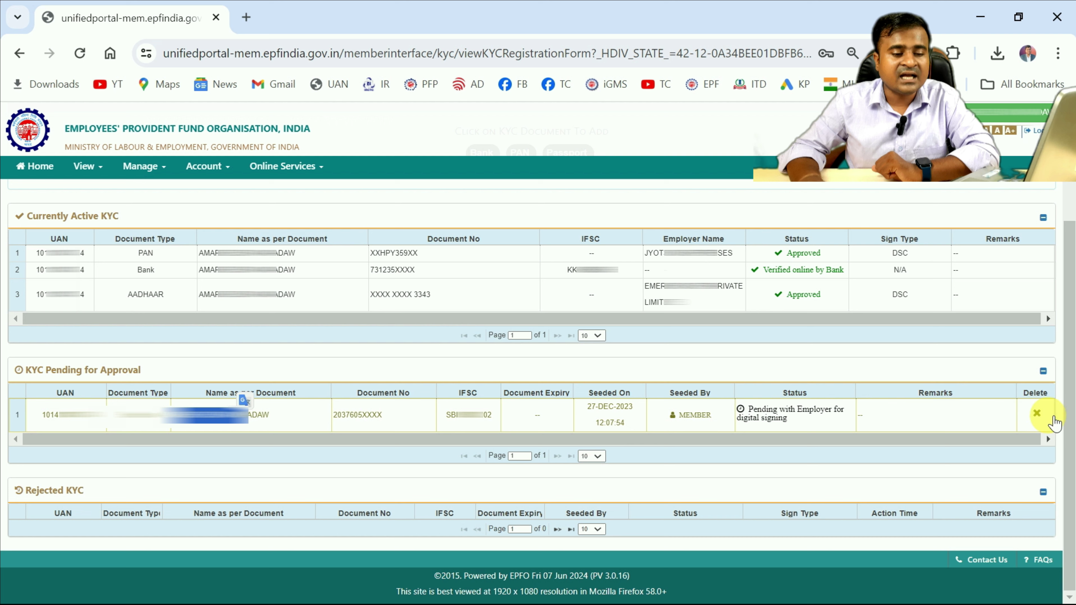
Step: Delete the member-seeded bank record under KYC Pending for Approval and confirm the deletion
click(1039, 413)
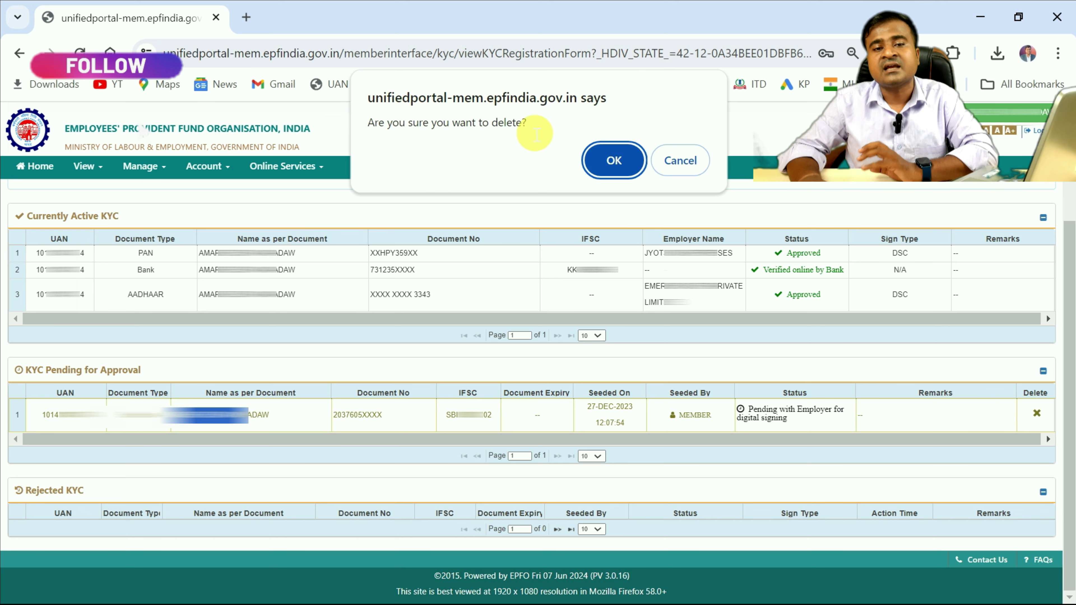
click(629, 169)
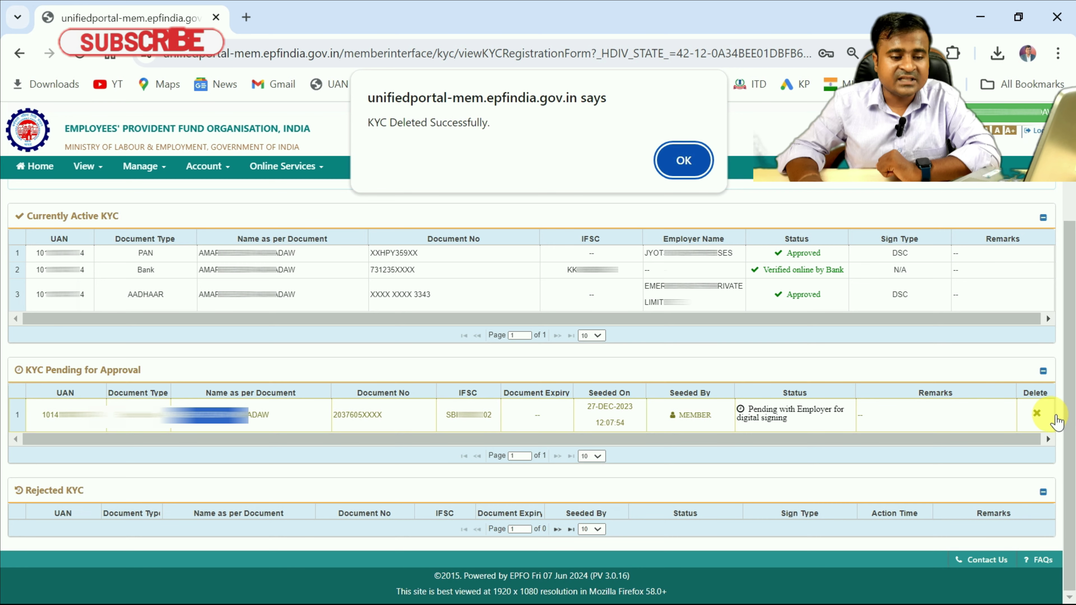
click(683, 160)
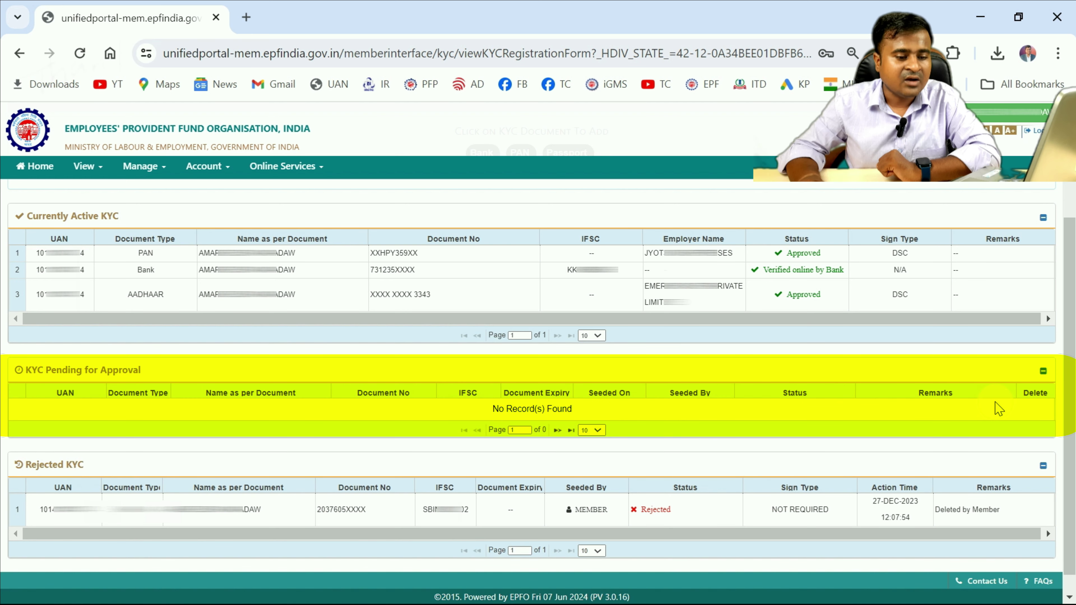
Step: Check the status and action time of the record in the Rejected KYC section
drag(19, 465, 104, 465)
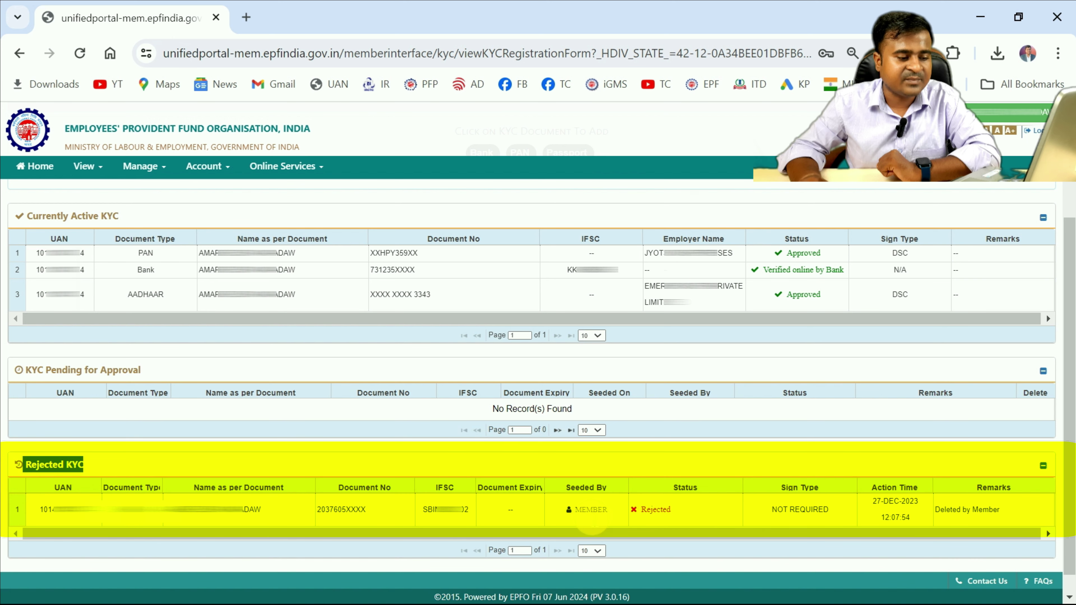
drag(641, 510, 662, 515)
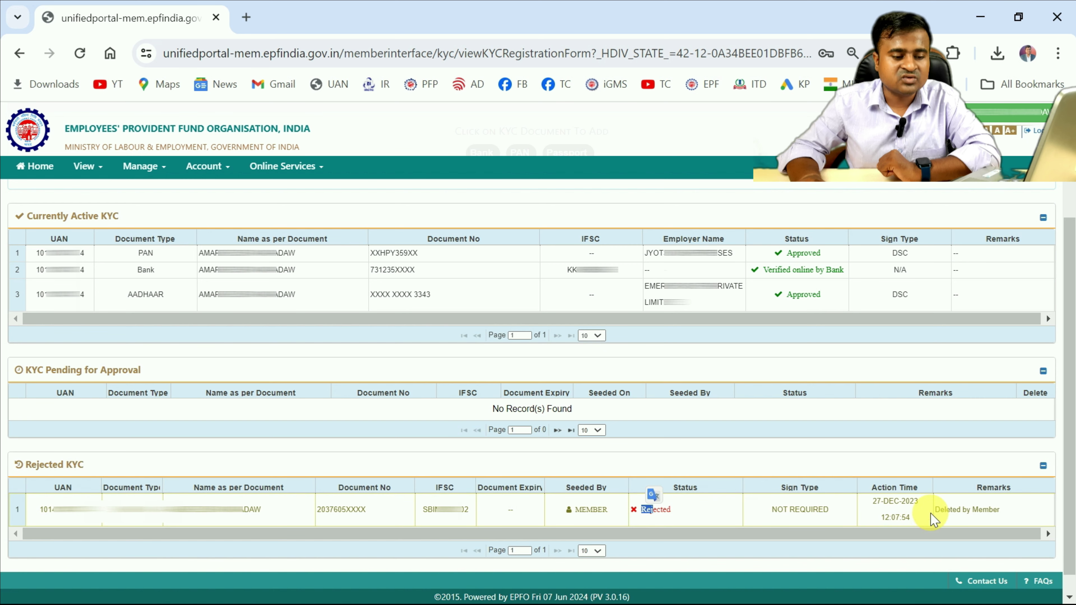
drag(871, 502, 895, 504)
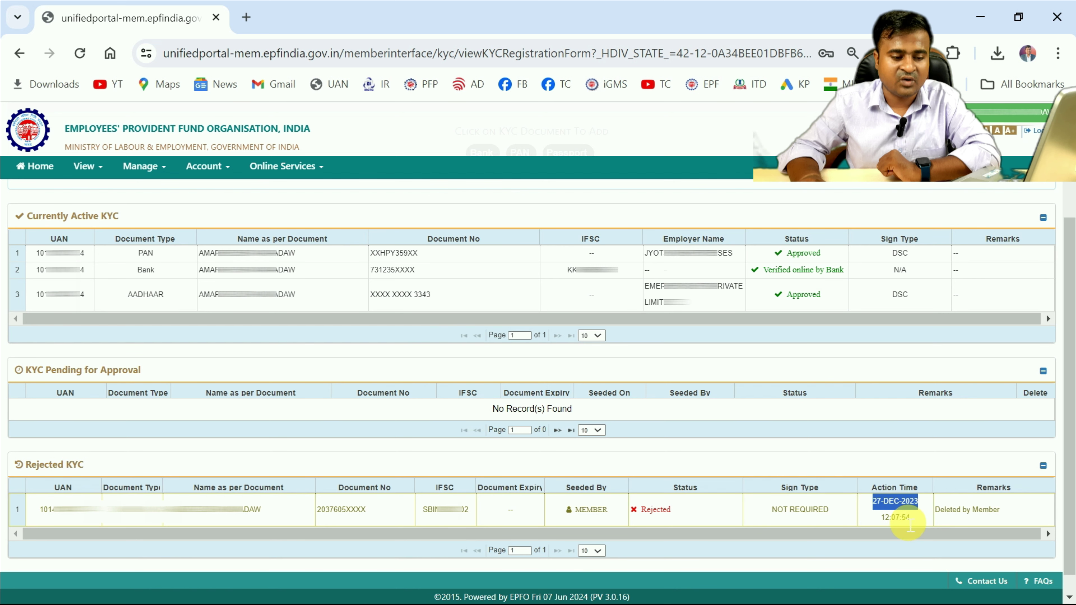
Step: Check the rejected record's remark, then review the bank entry and its document number under Currently Active KYC
drag(944, 514, 1018, 513)
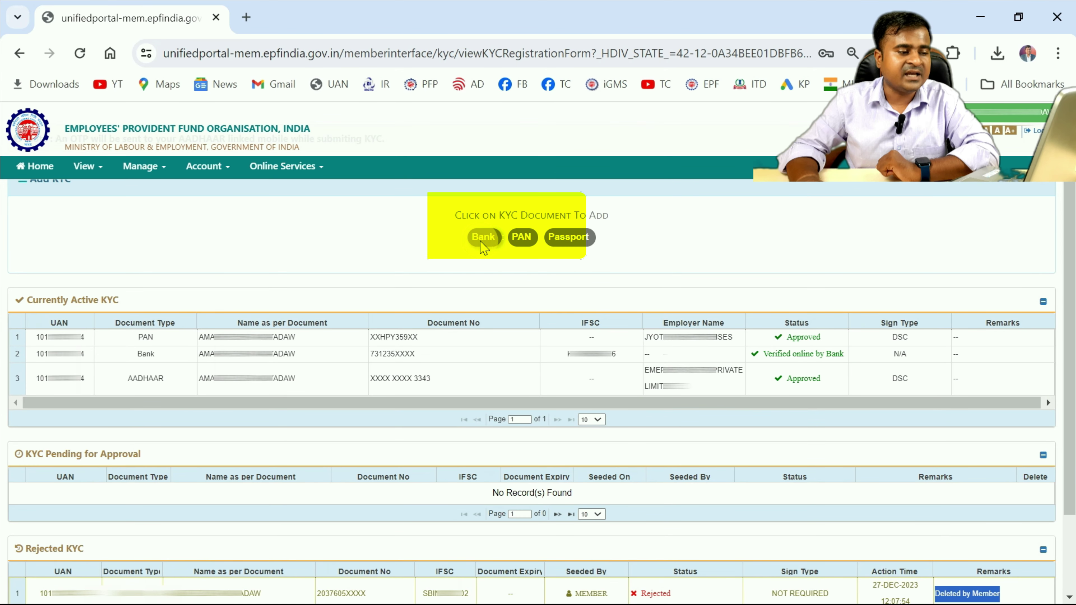
click(484, 237)
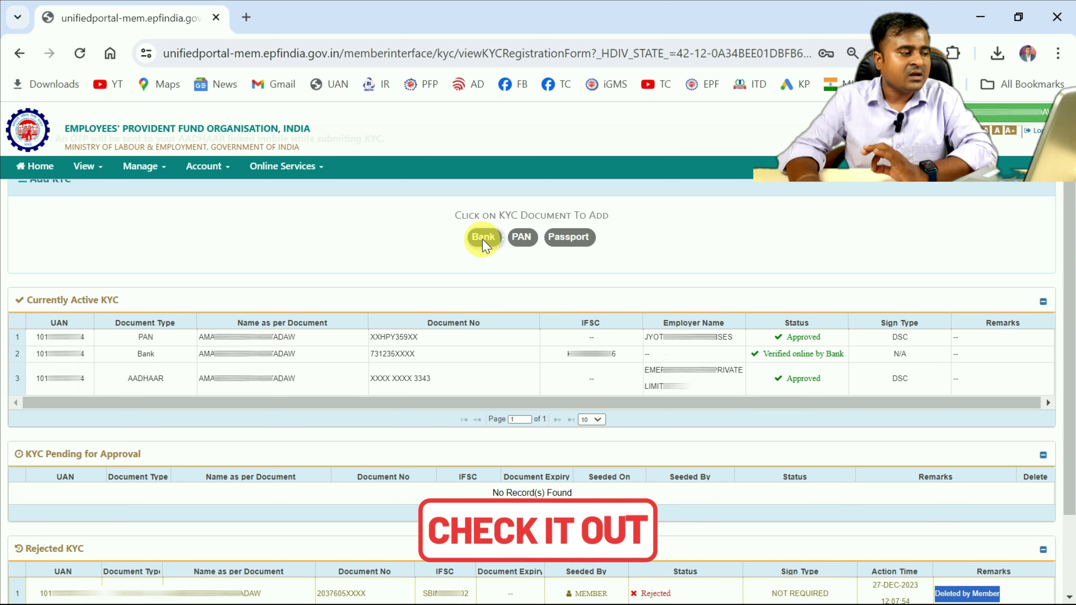
triple_click(27, 307)
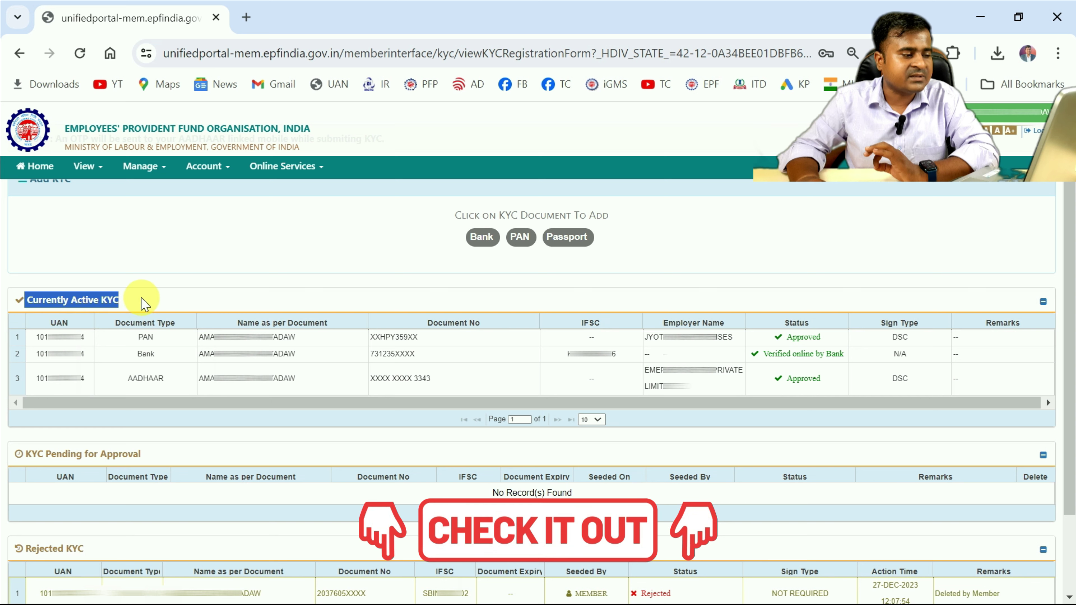
drag(135, 354, 165, 366)
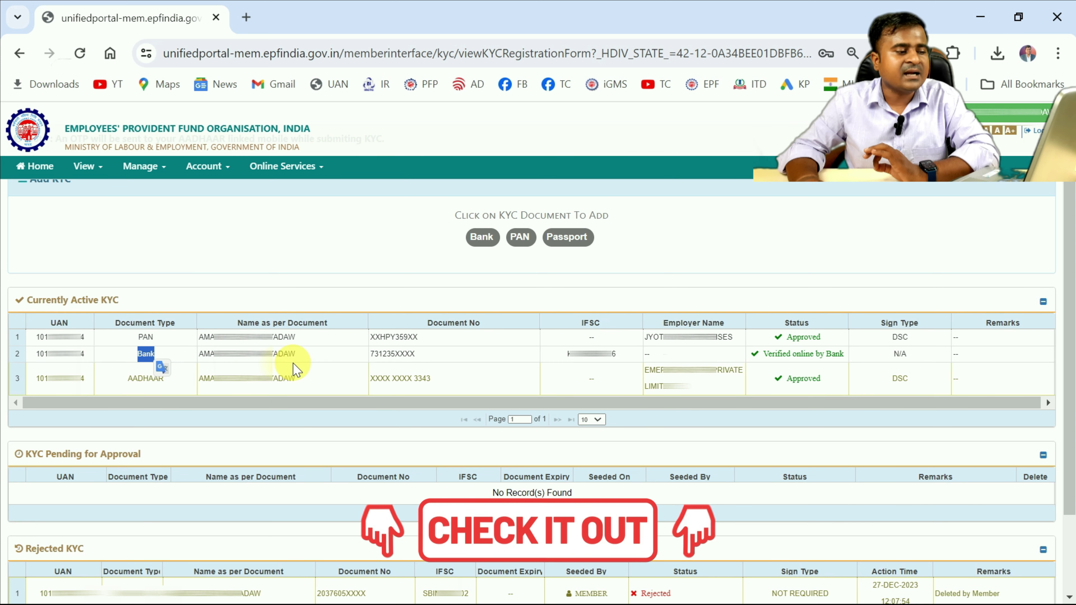
click(368, 360)
drag(372, 362, 420, 355)
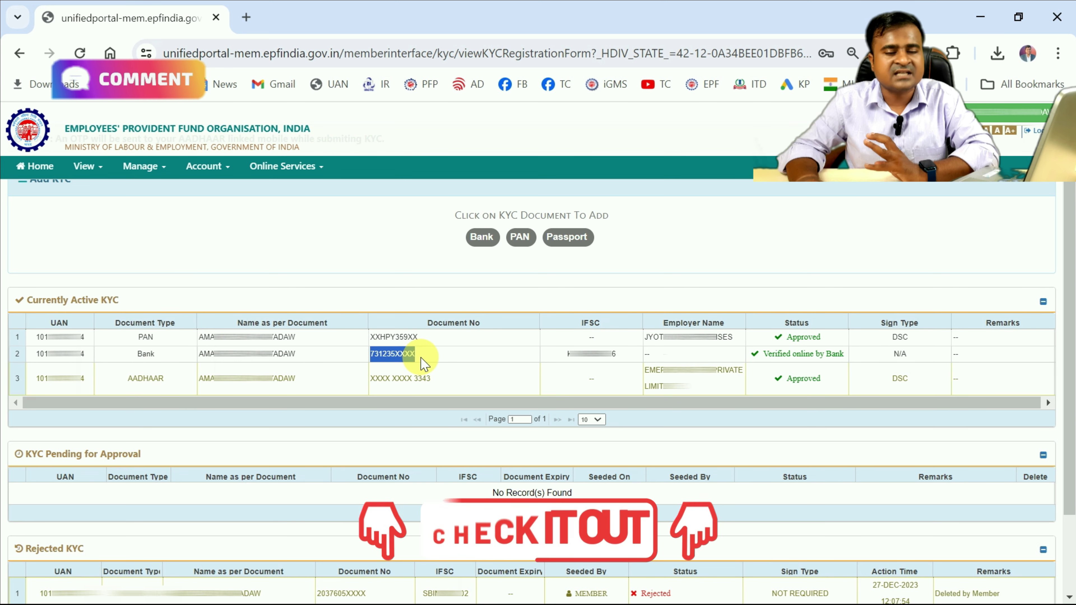
click(508, 275)
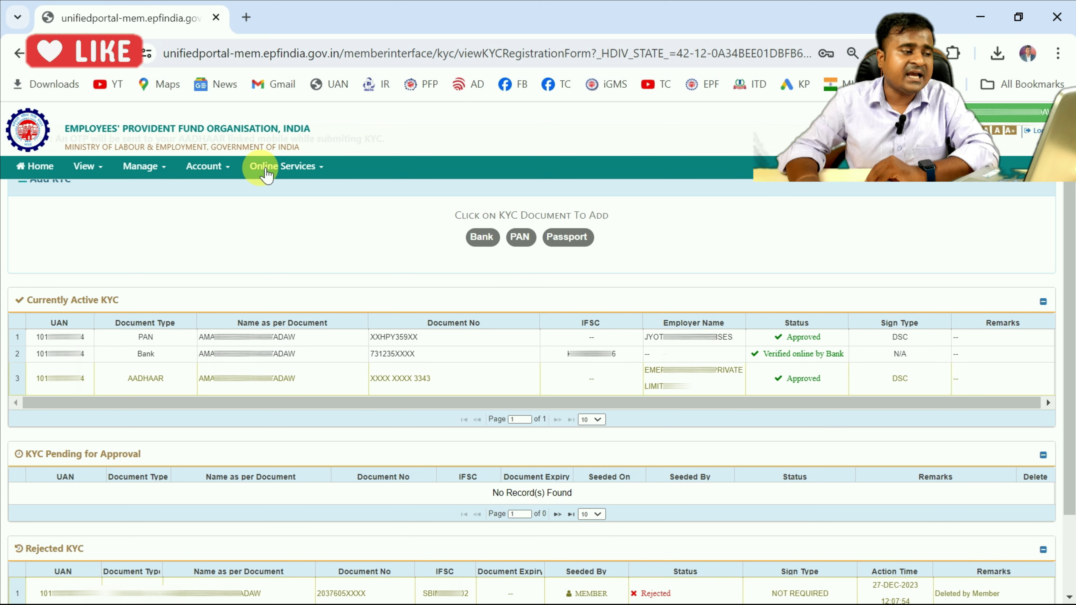
Step: Open the online claim page for Form-31, 19, 10C & 10D again and check the bank's branch name and address
click(265, 168)
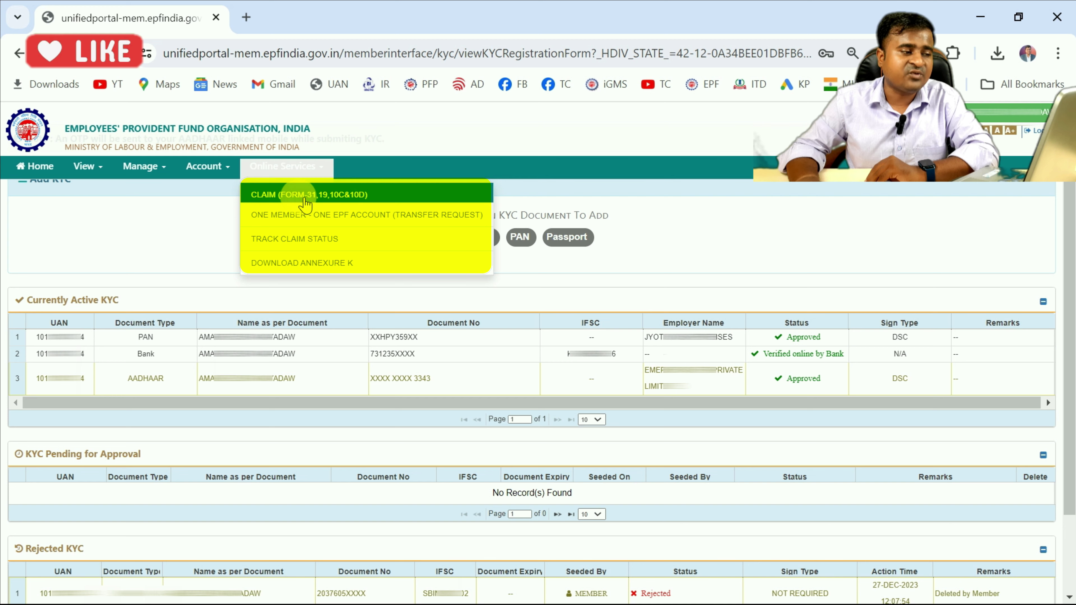
click(327, 195)
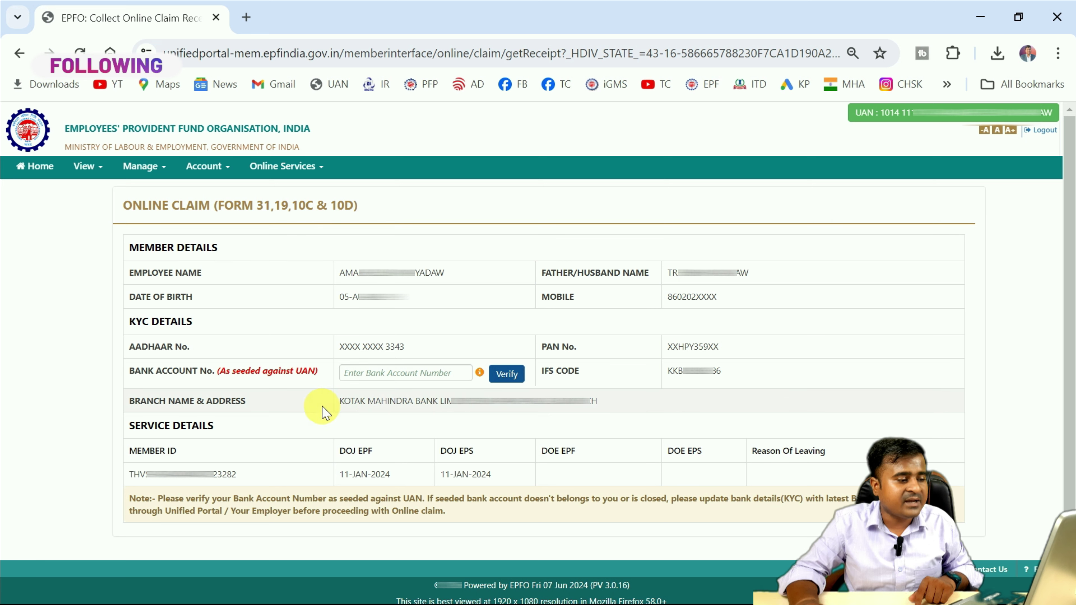
drag(341, 405, 417, 406)
click(452, 409)
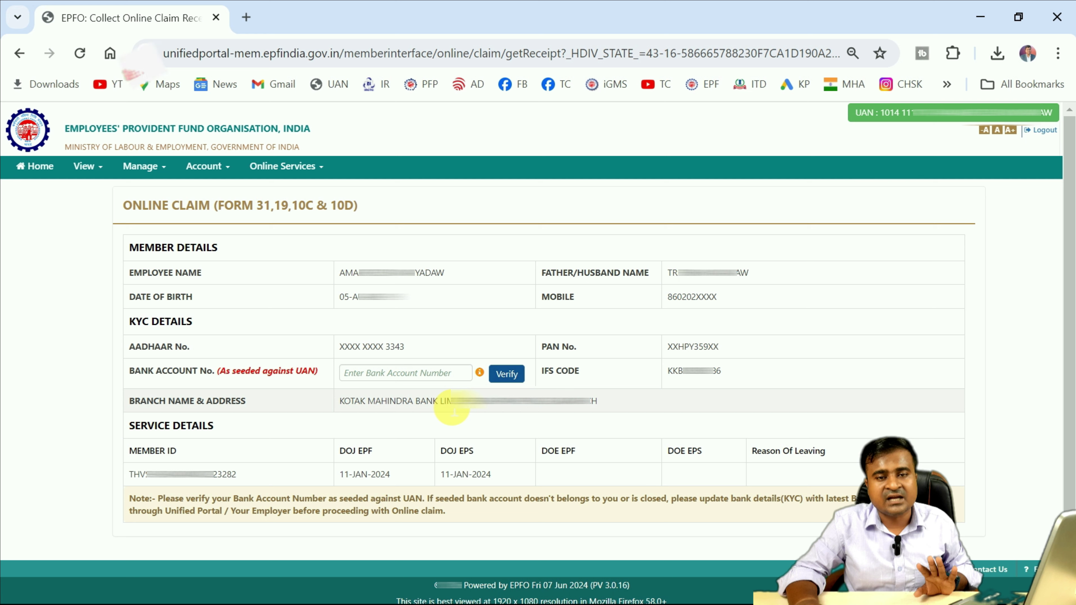
drag(341, 406, 420, 403)
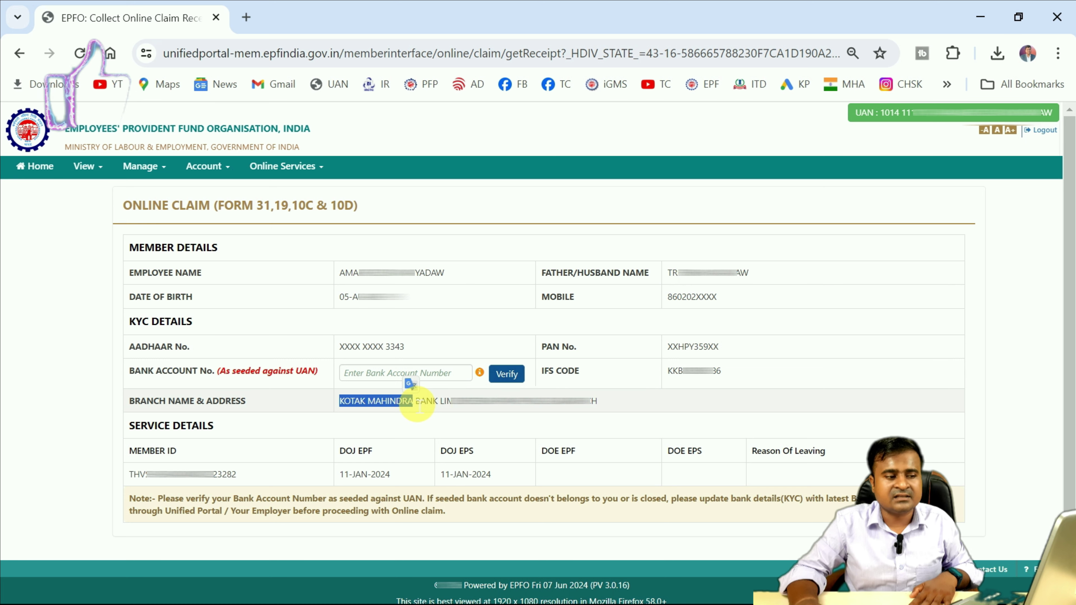
click(781, 398)
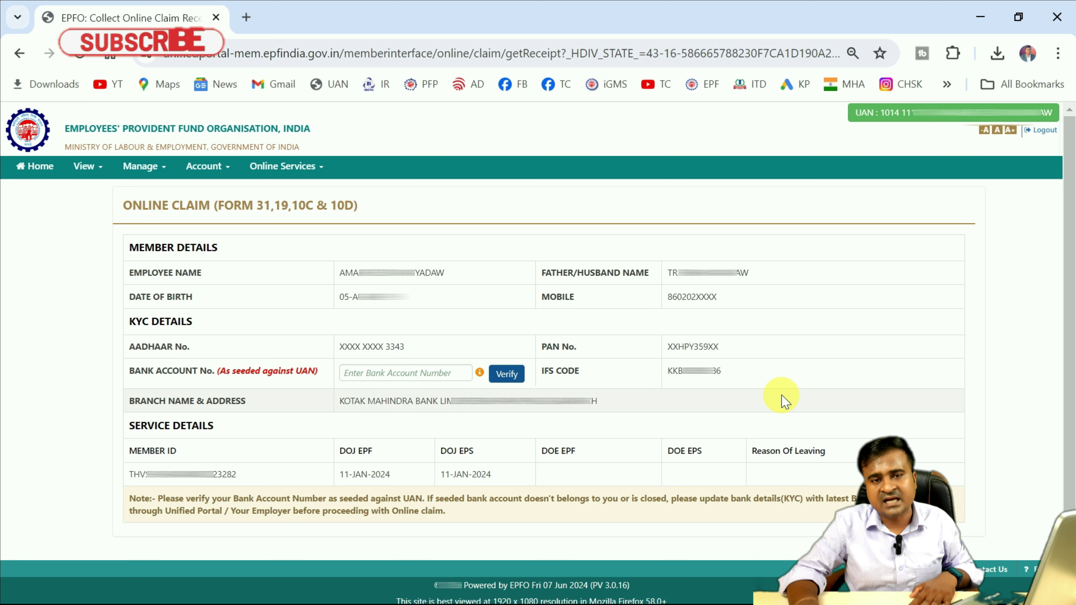